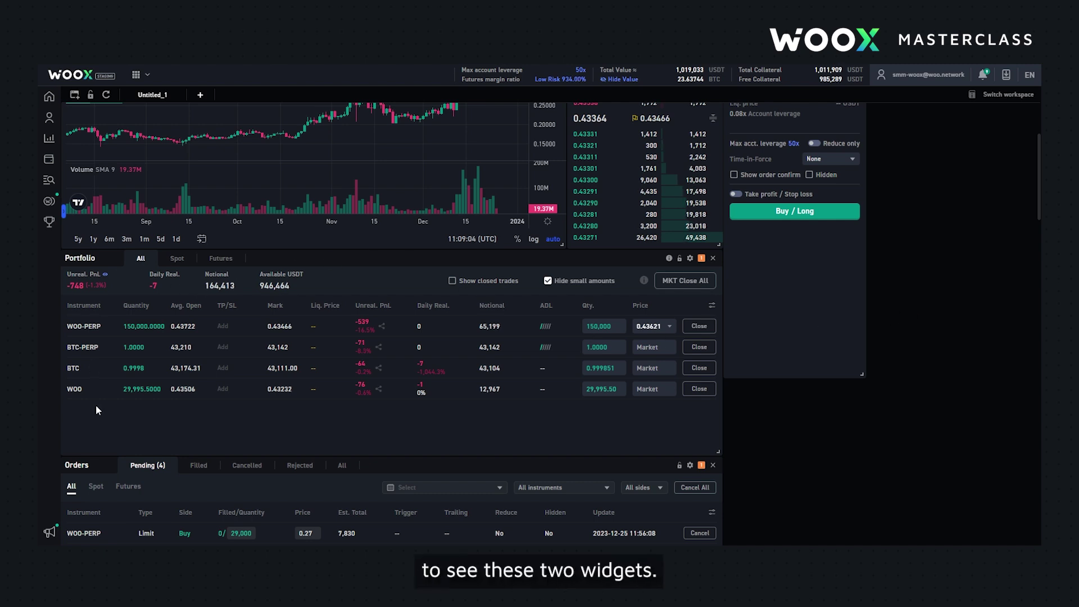
# - Move the Notional column to second place in the portfolio column options
pyautogui.scroll(-1, 97, 495)
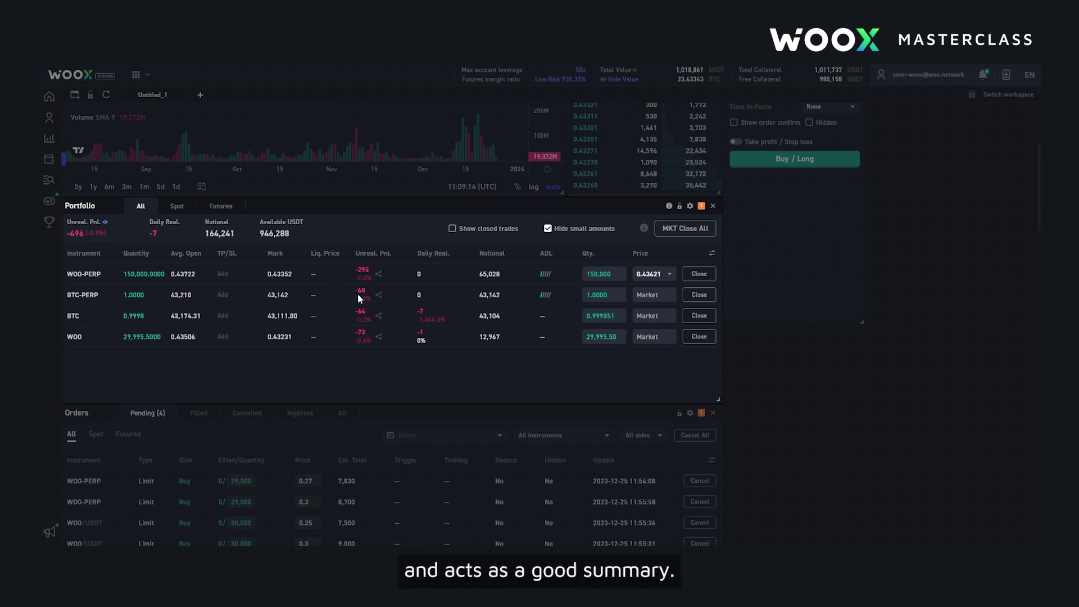
pyautogui.click(269, 311)
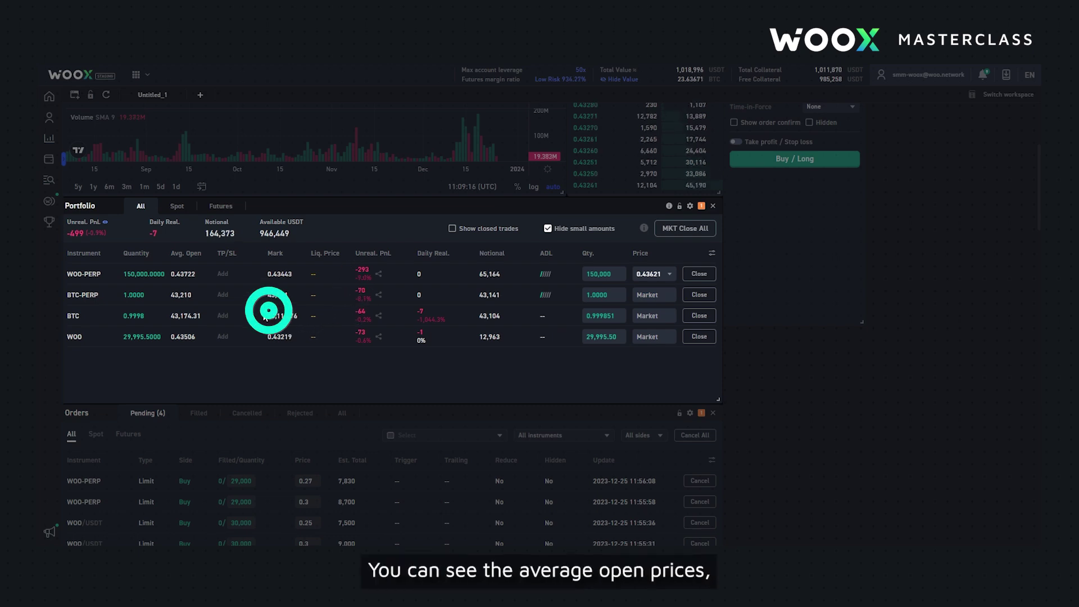
pyautogui.click(364, 312)
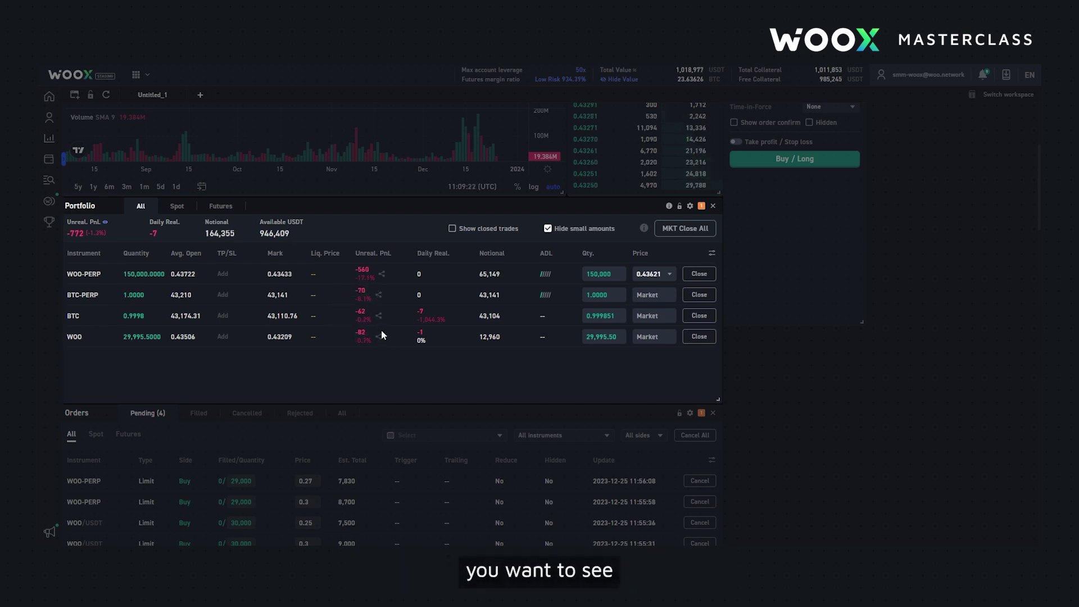
pyautogui.click(712, 254)
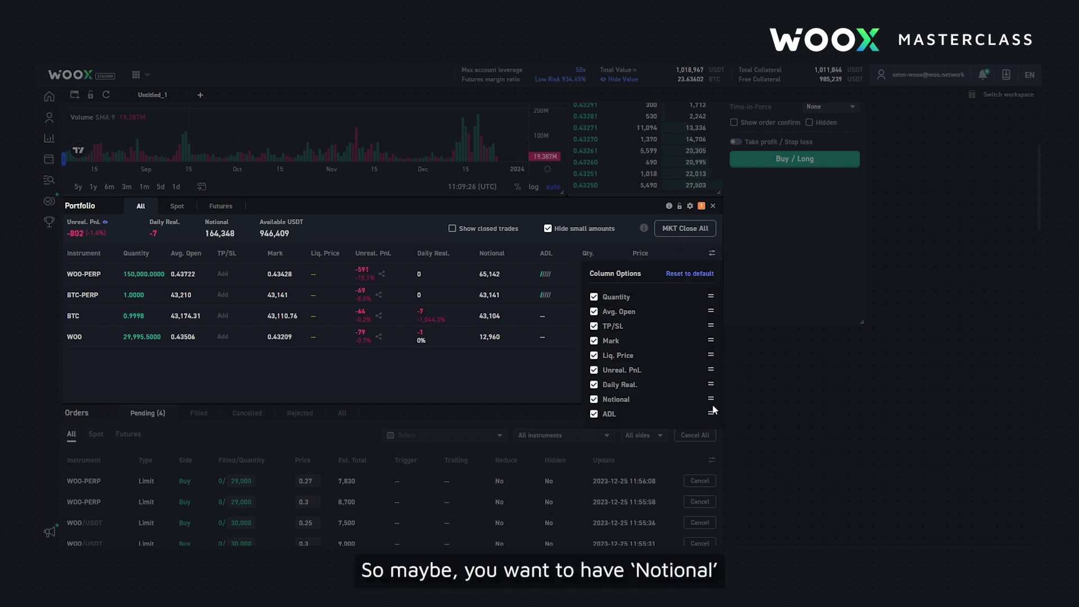
pyautogui.moveTo(711, 399); pyautogui.dragTo(699, 292)
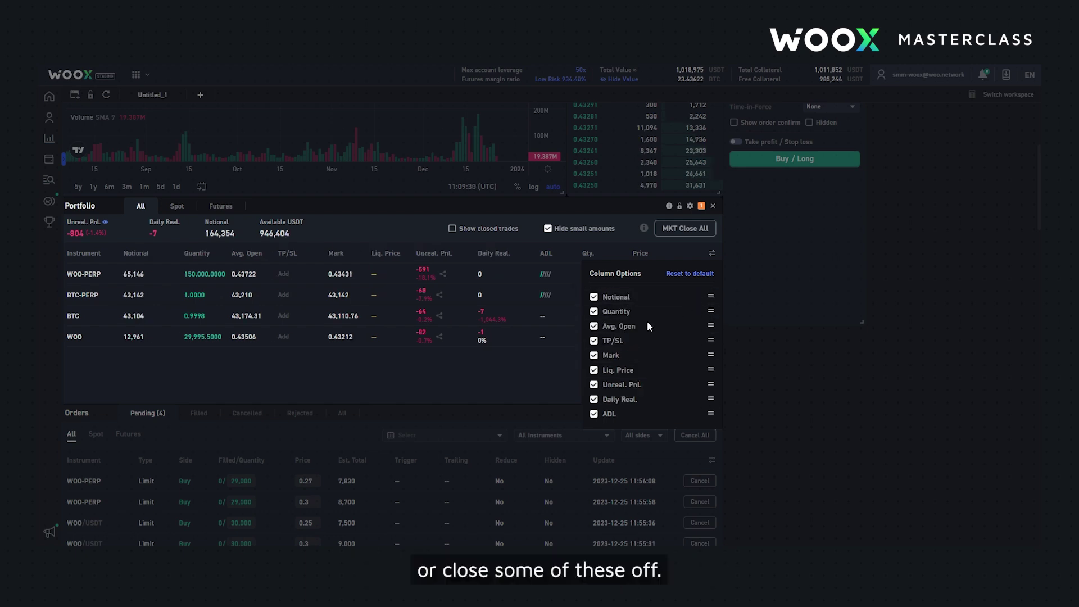
# - Hide the TP/SL, Mark and Liq. Price columns, then restore the default portfolio columns
pyautogui.click(593, 340)
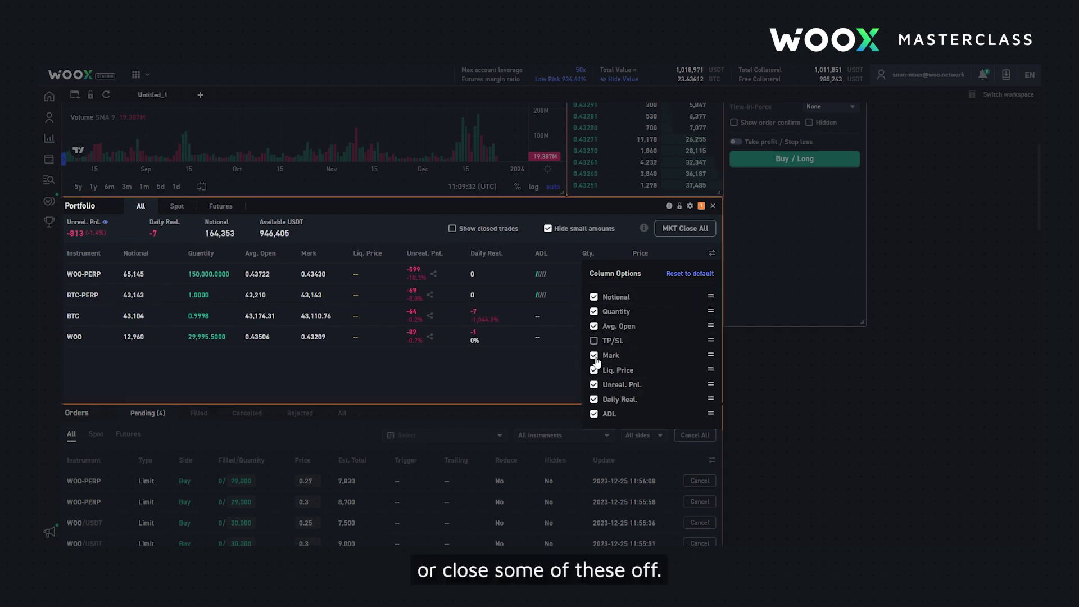
pyautogui.click(594, 356)
pyautogui.click(594, 370)
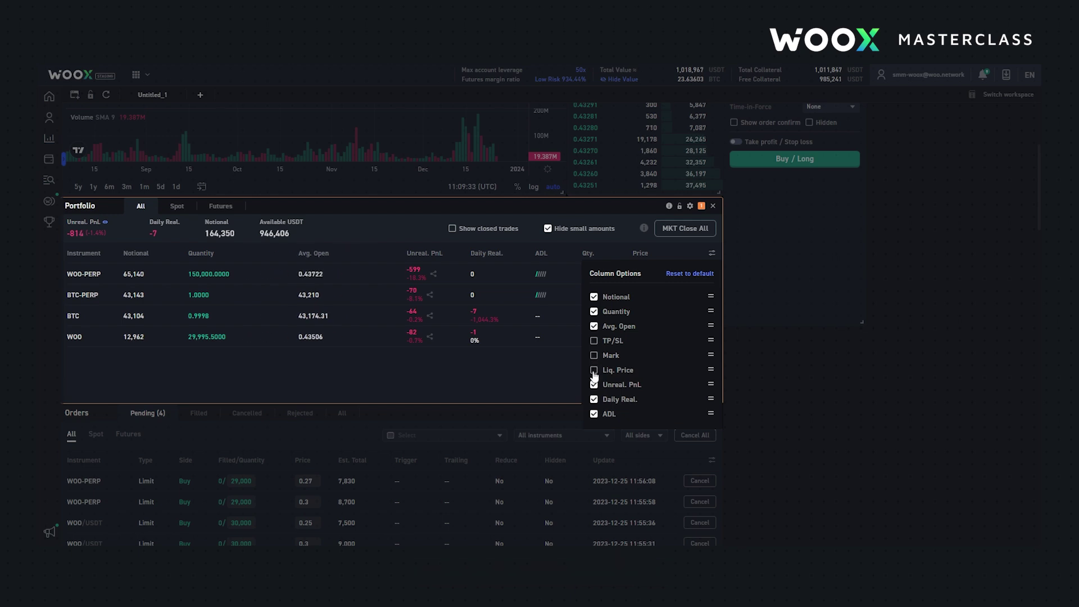
pyautogui.click(681, 275)
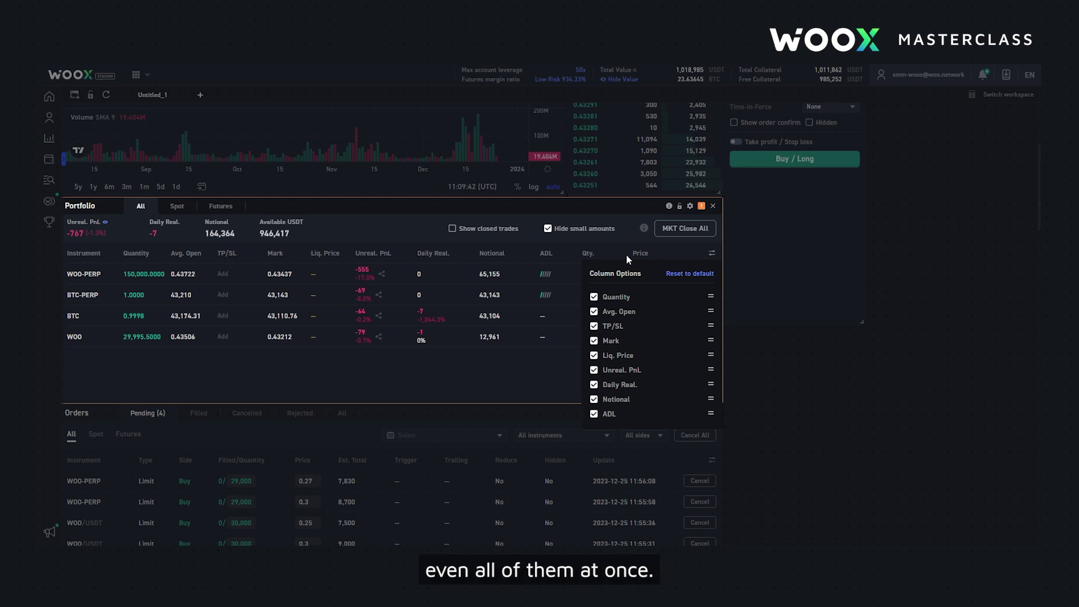
pyautogui.click(690, 226)
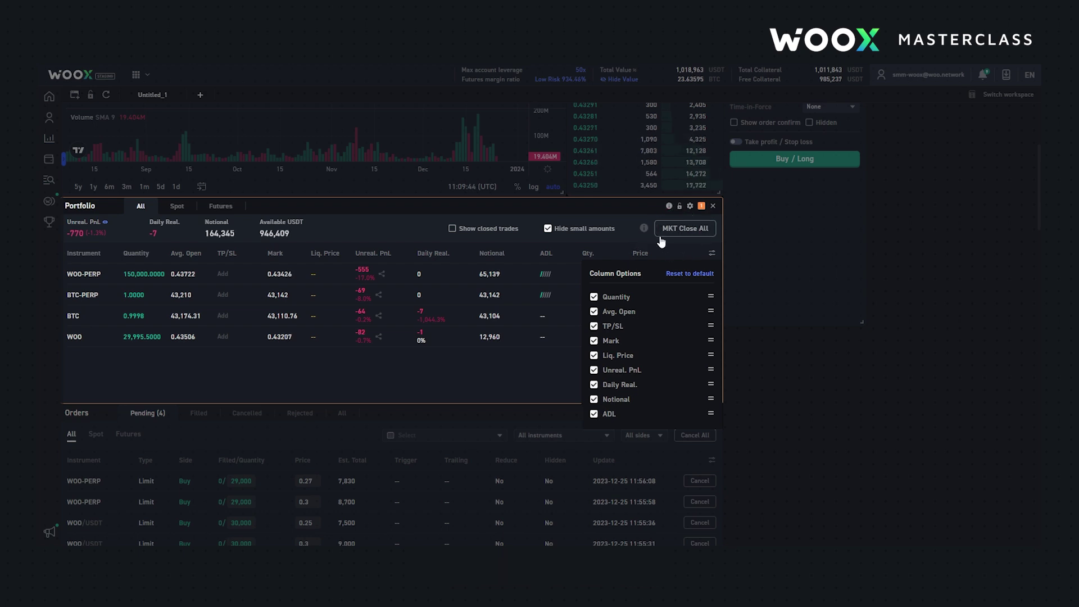
pyautogui.click(781, 315)
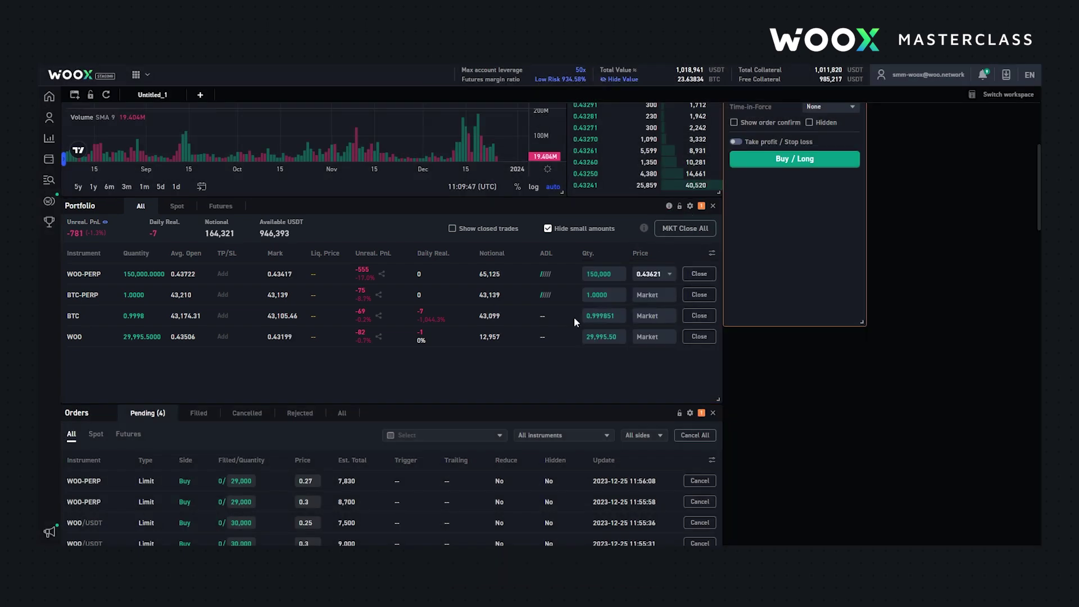
# - Filter pending orders to spot, then futures, then back to all types
pyautogui.scroll(-1, 450, 405)
pyautogui.scroll(-3, 444, 411)
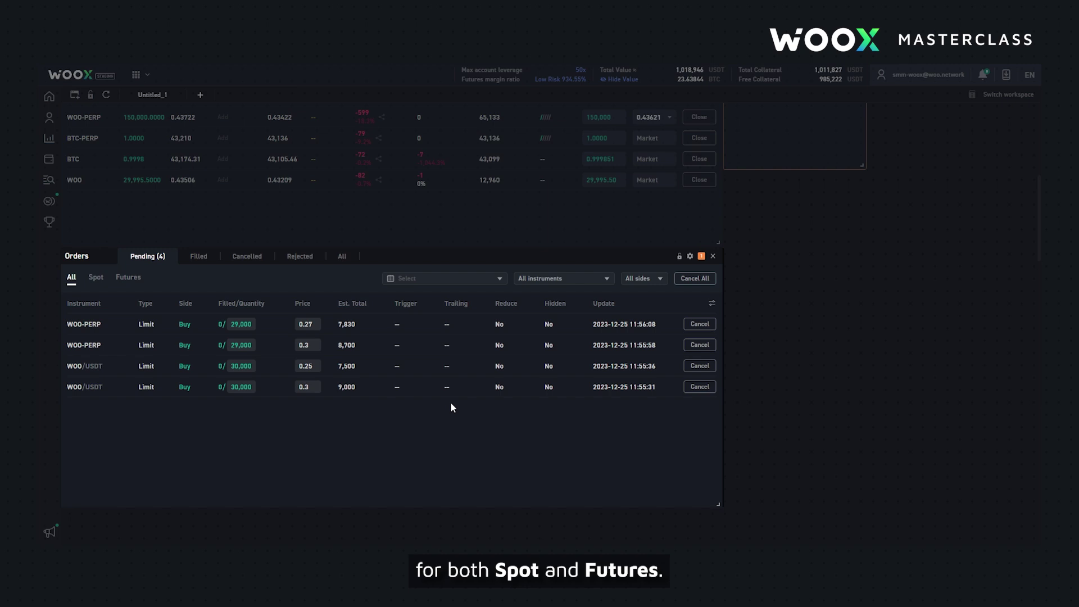
pyautogui.click(96, 278)
pyautogui.click(130, 279)
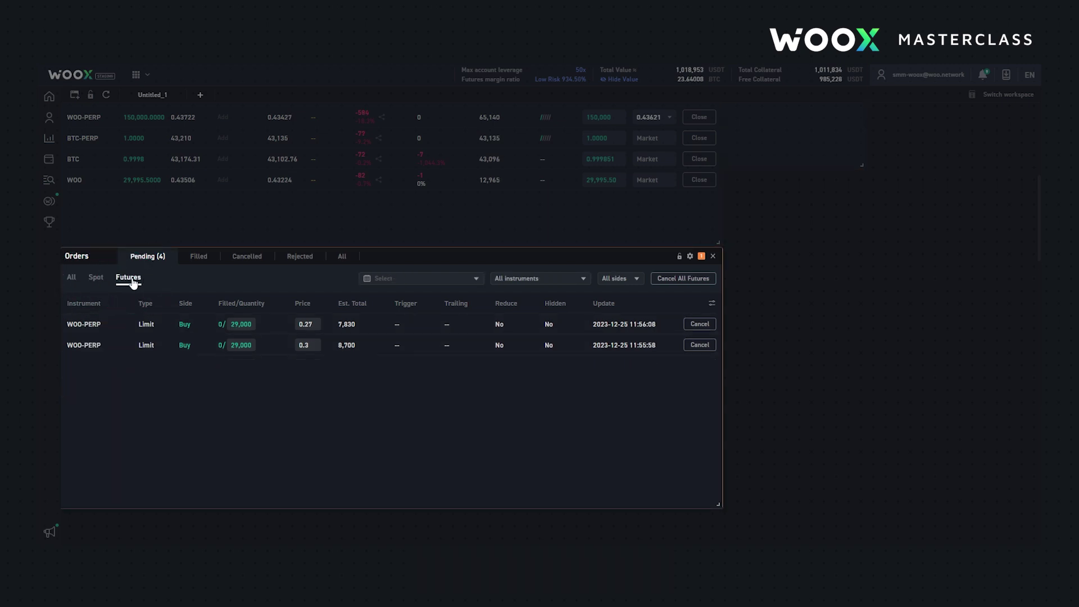
pyautogui.click(71, 280)
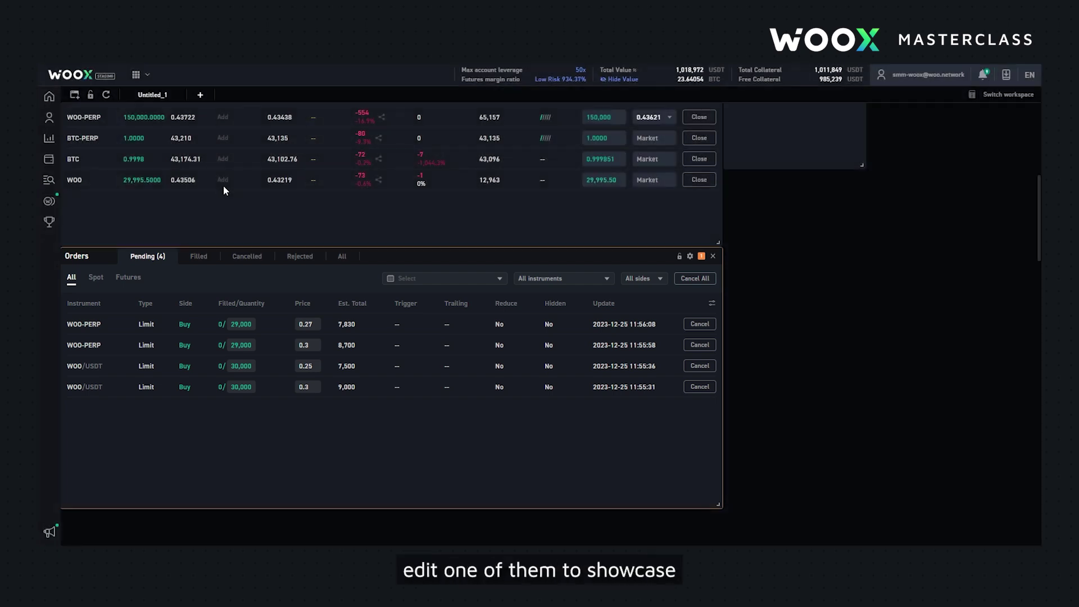
# - Give the BTC-PERP full position a 47,000 take-profit trigger
pyautogui.scroll(3, 203, 230)
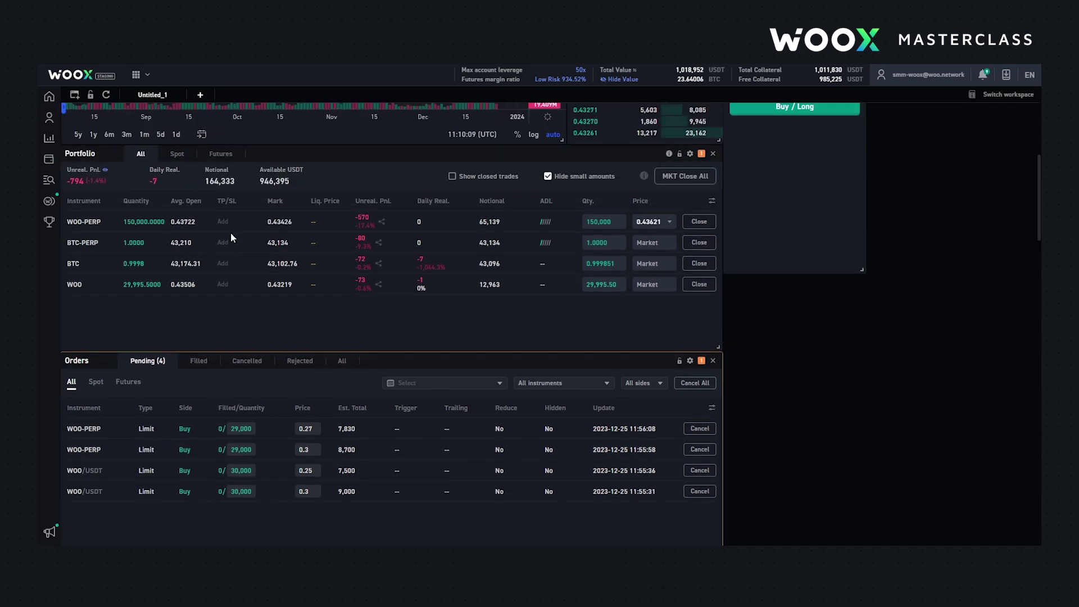
pyautogui.click(222, 242)
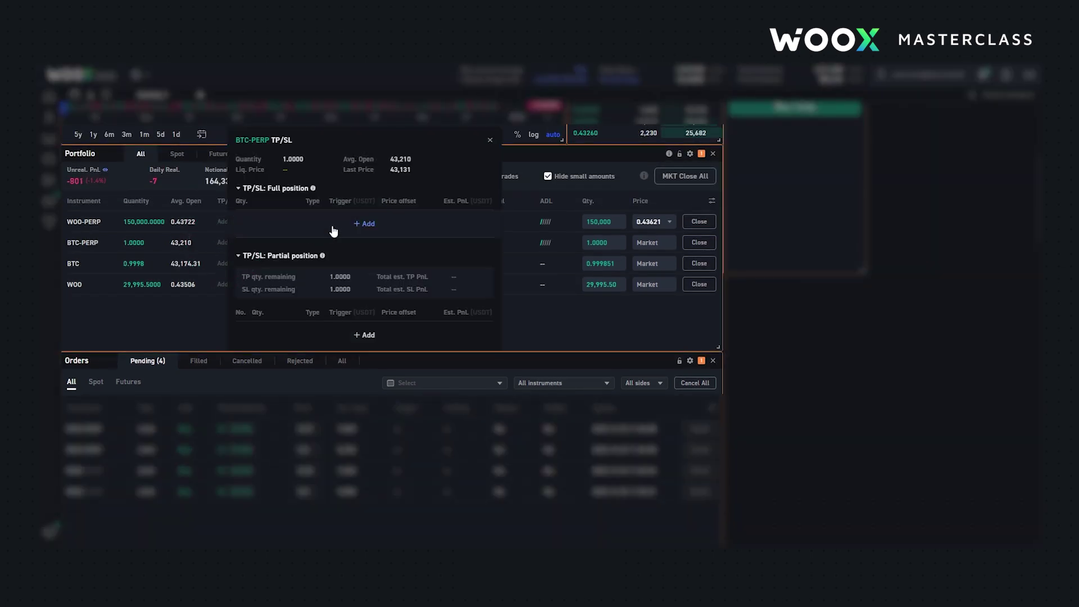
pyautogui.click(355, 225)
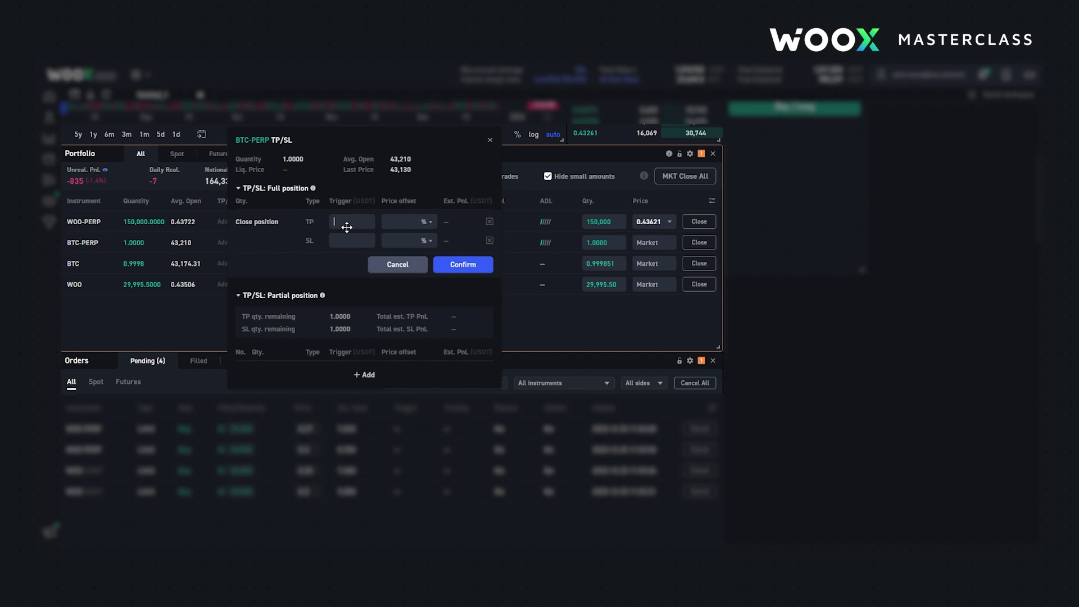
pyautogui.write('47,000')
pyautogui.click(466, 264)
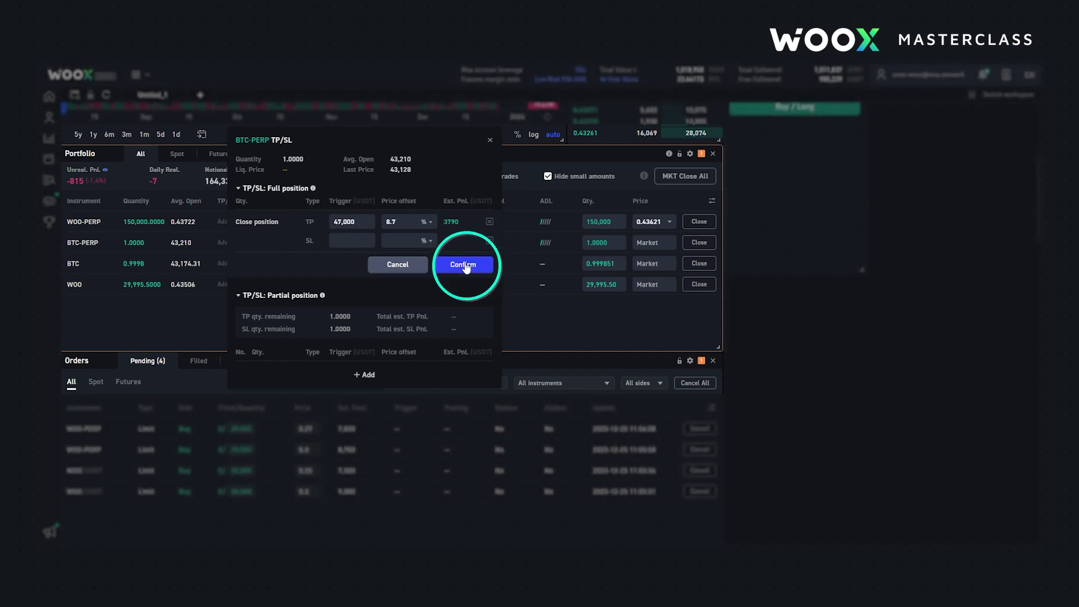
pyautogui.click(489, 140)
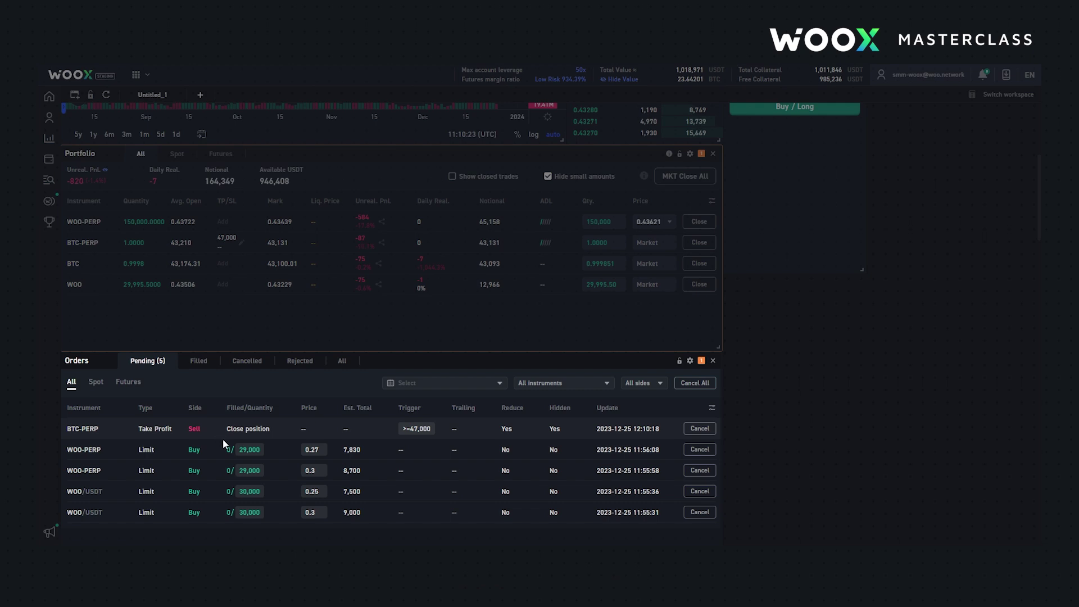
pyautogui.click(699, 429)
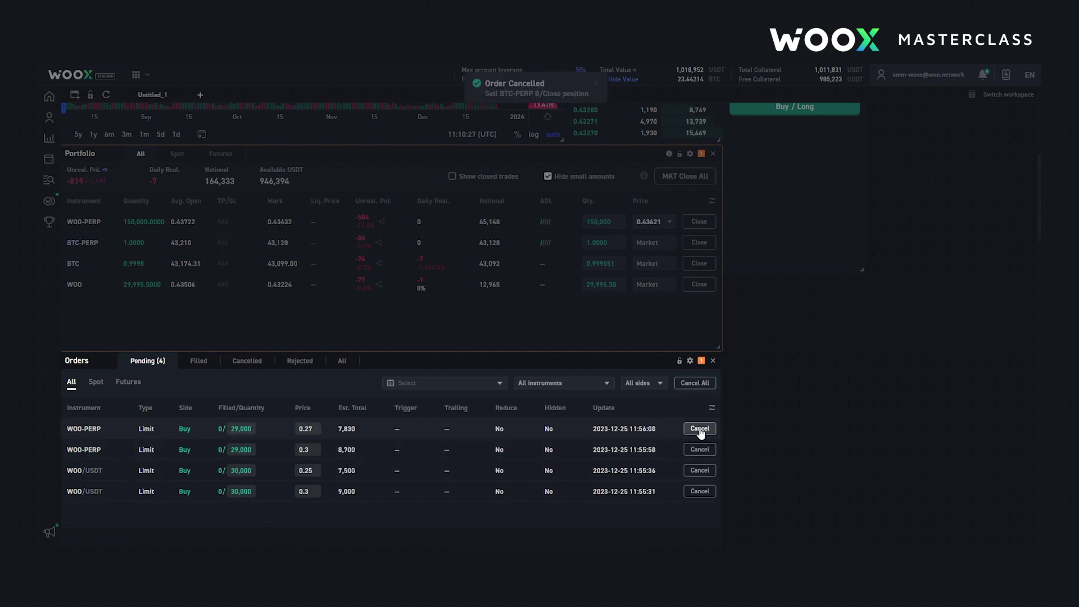
pyautogui.click(245, 364)
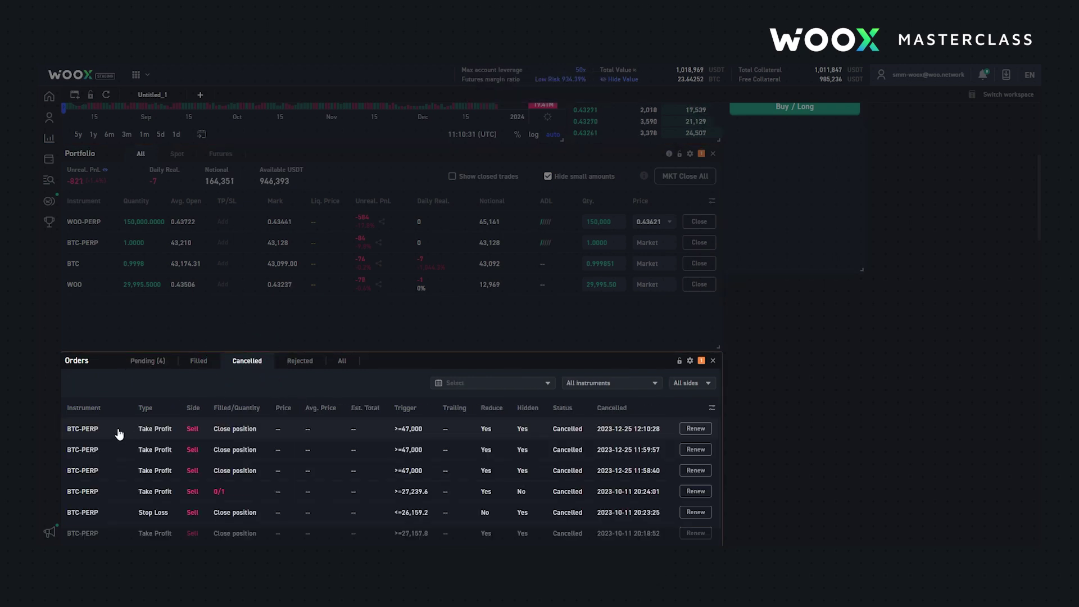
pyautogui.click(228, 428)
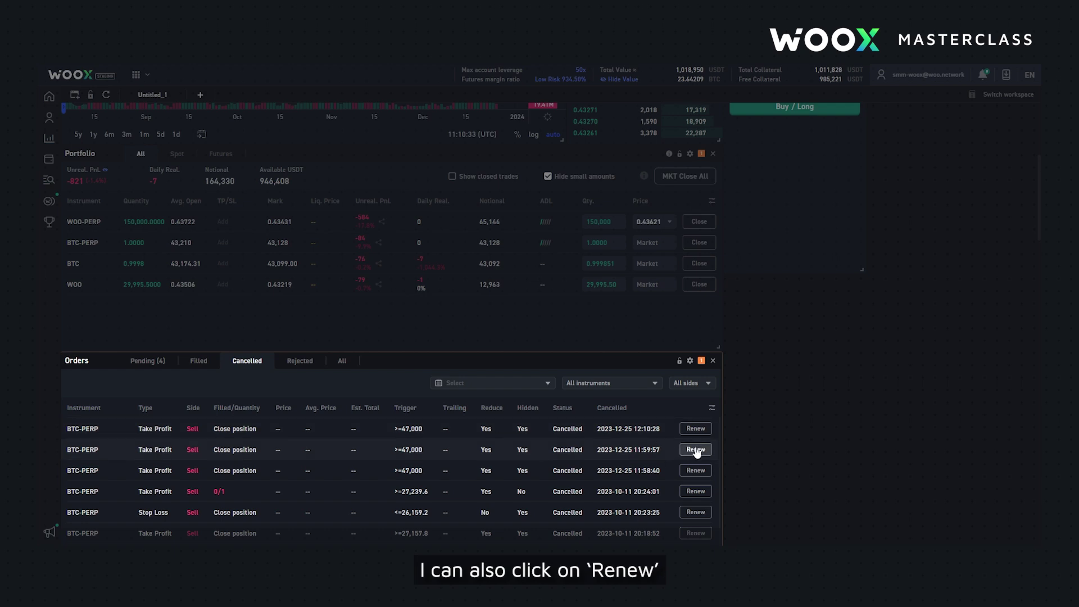
pyautogui.click(695, 429)
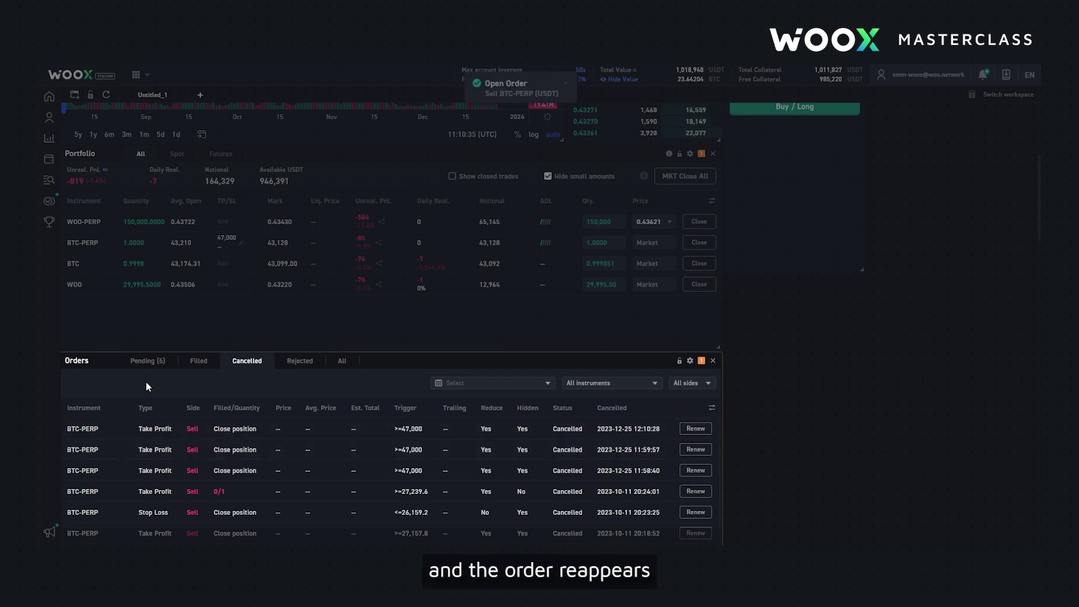
pyautogui.click(140, 363)
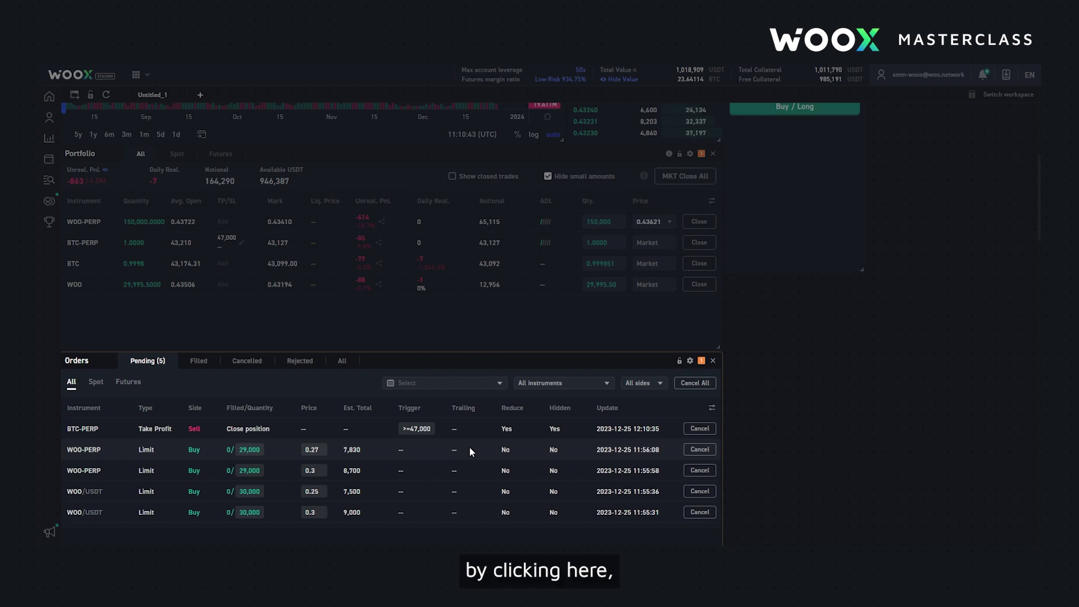
# - Hide Trailing, Trigger, Est. Total and Price, move Filled/Quantity before Side, then reset order columns to default
pyautogui.click(712, 409)
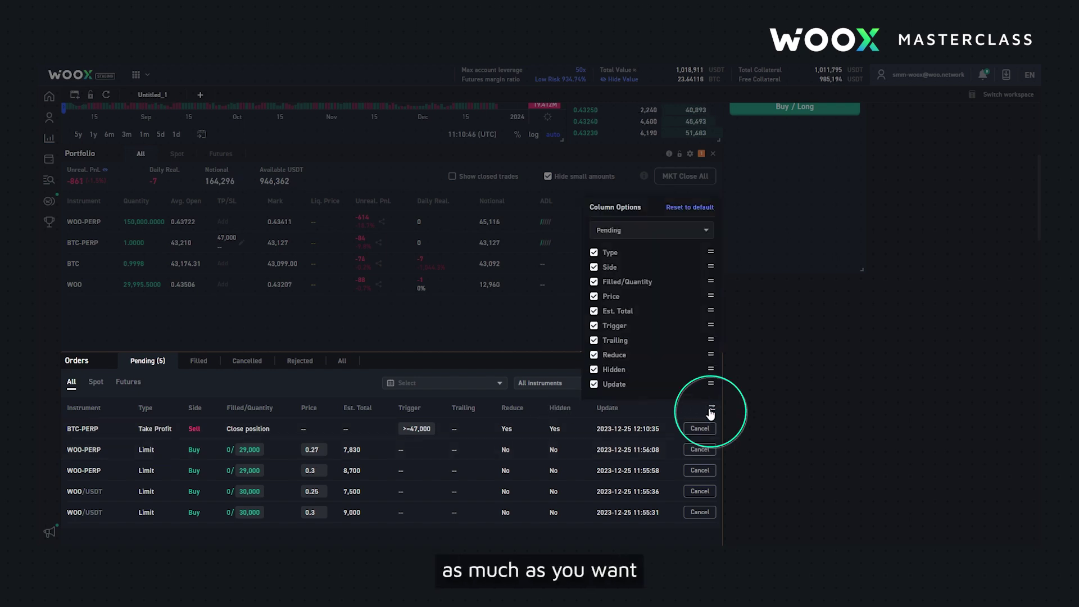
pyautogui.click(594, 340)
pyautogui.click(593, 326)
pyautogui.click(593, 311)
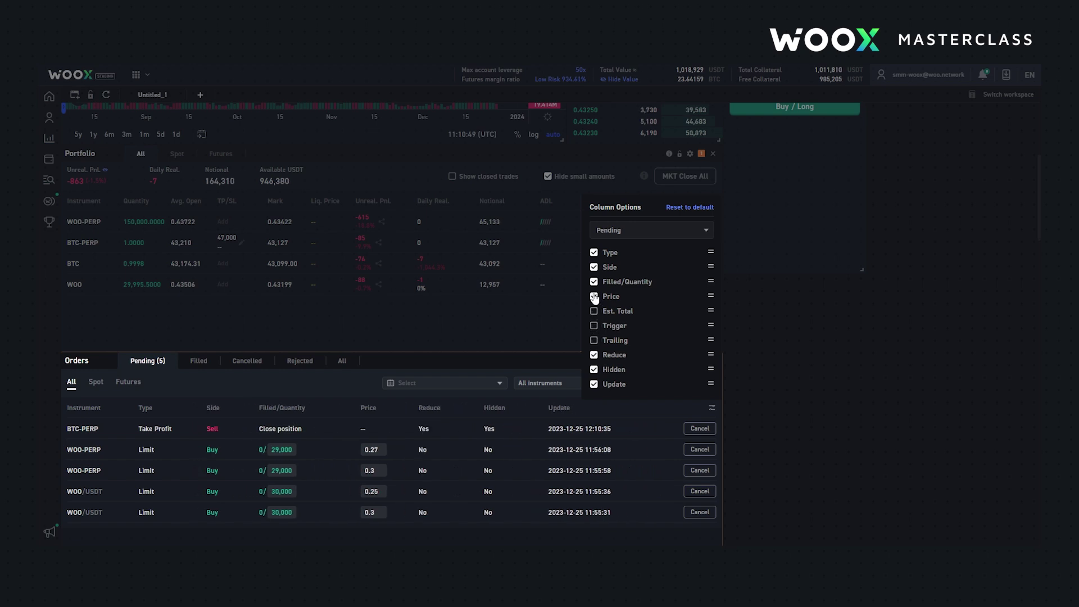
pyautogui.click(593, 297)
pyautogui.moveTo(709, 280); pyautogui.dragTo(705, 264)
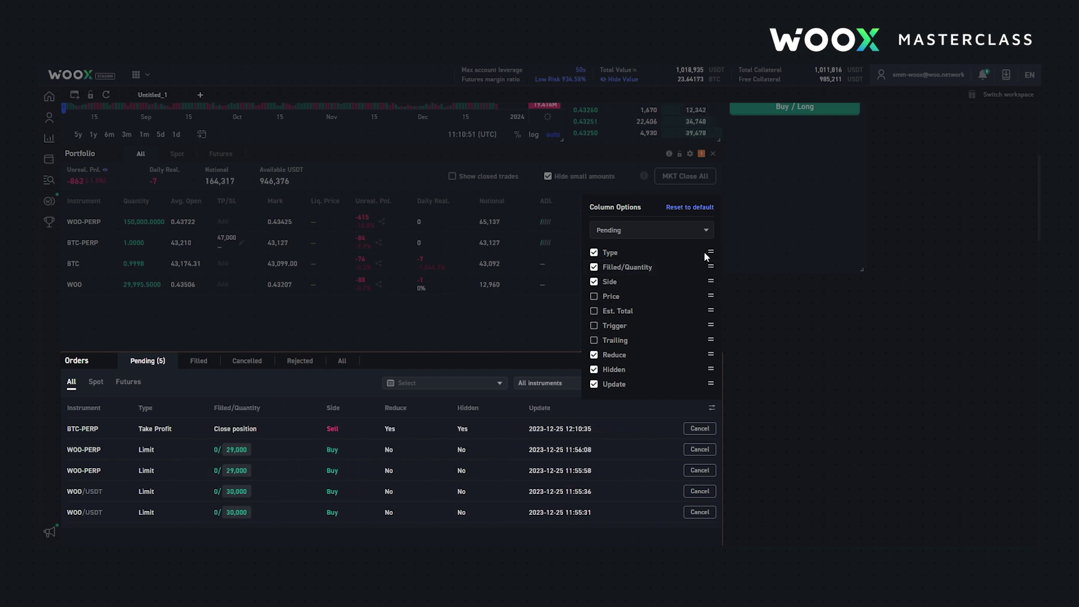
pyautogui.click(682, 209)
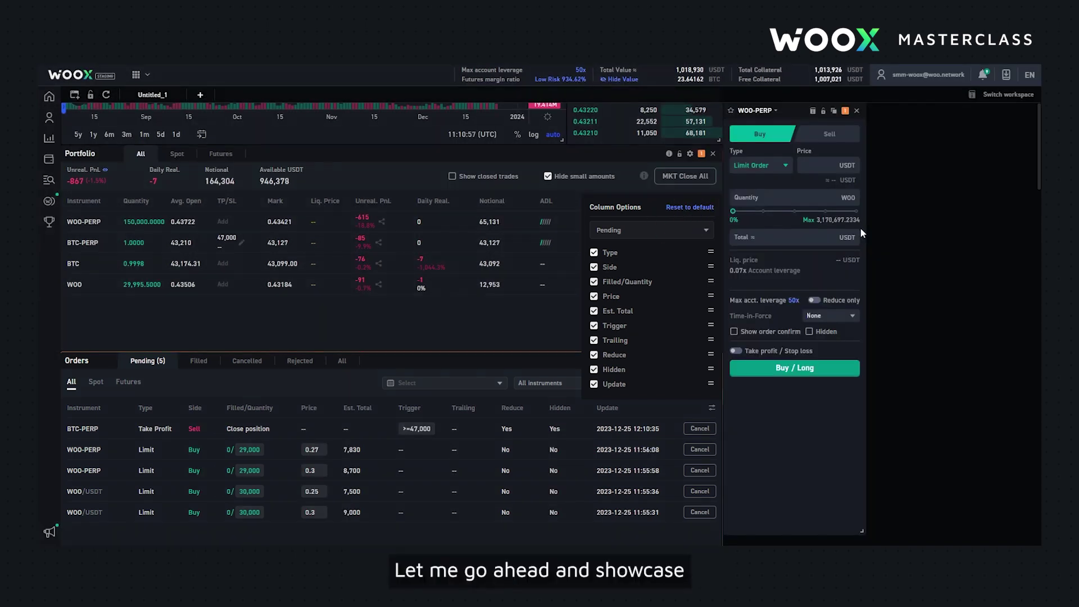
# - Switch to the single symbol workspace
pyautogui.click(1009, 96)
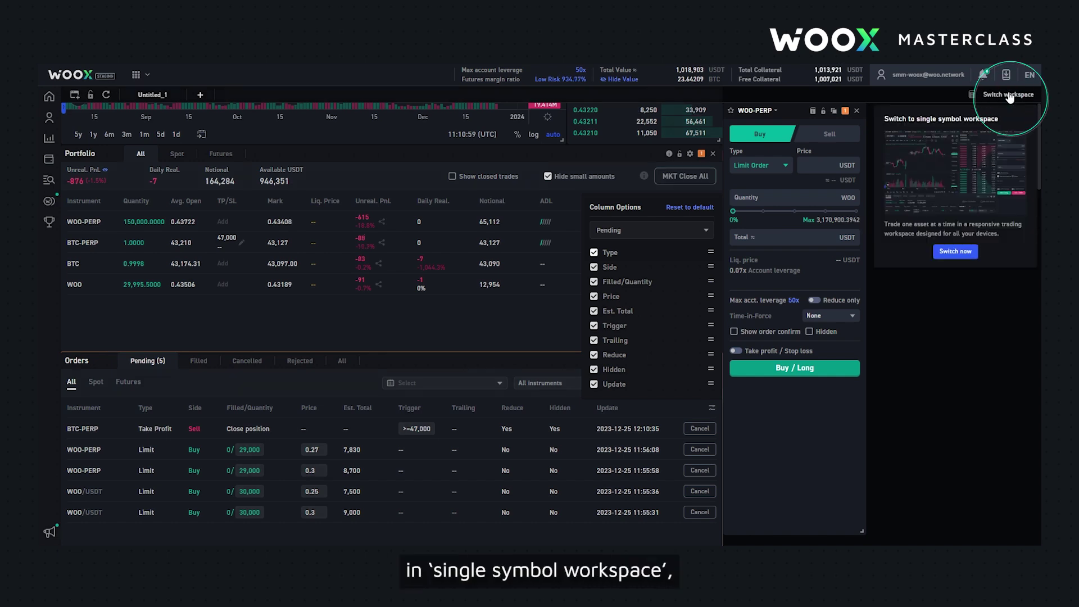
pyautogui.click(955, 252)
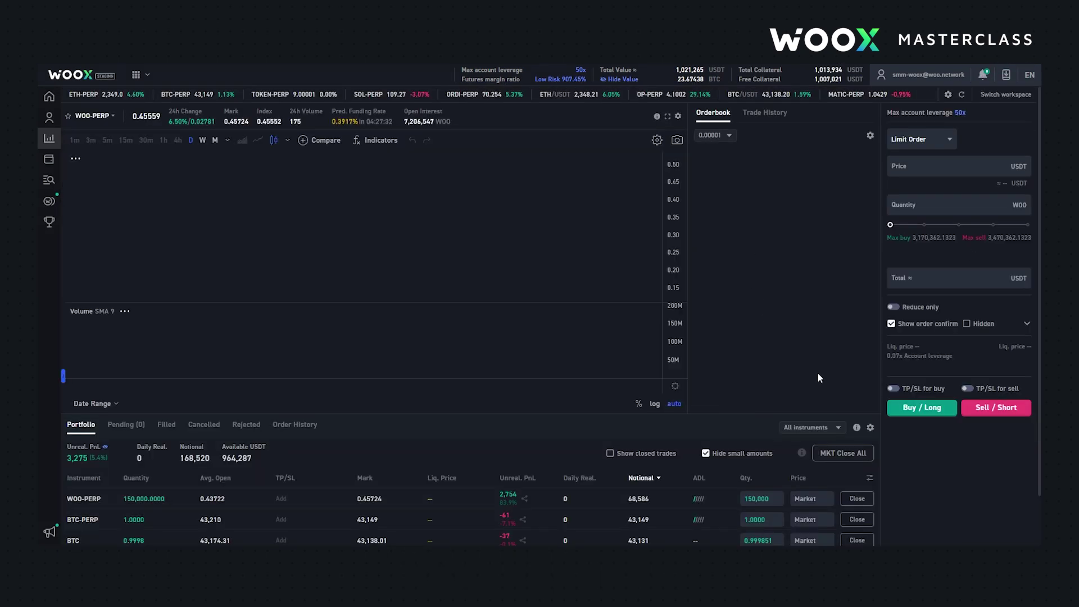
pyautogui.scroll(-2, 362, 484)
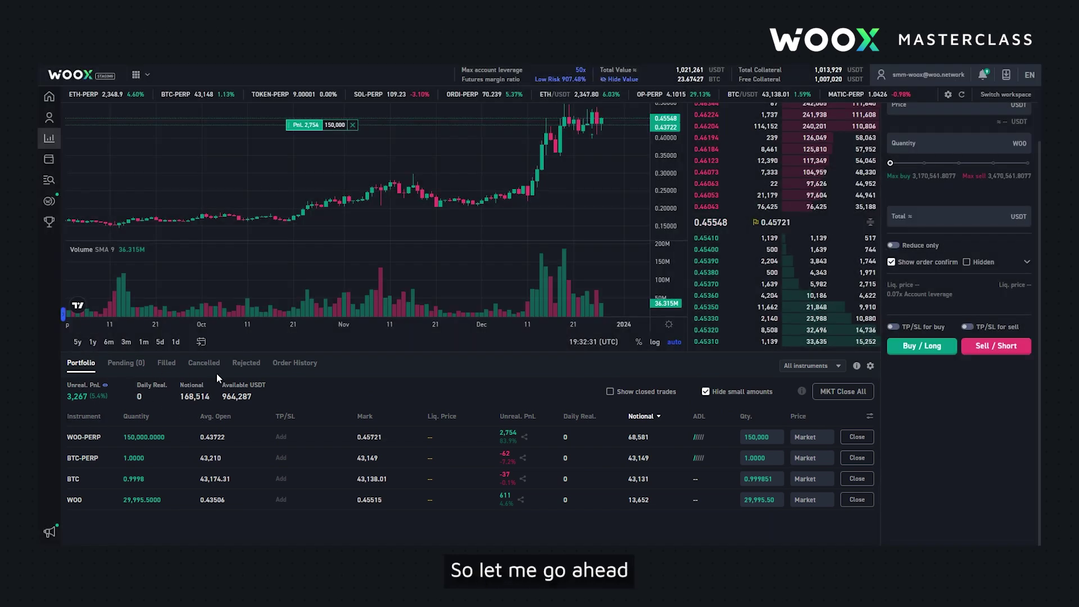
pyautogui.scroll(2, 966, 507)
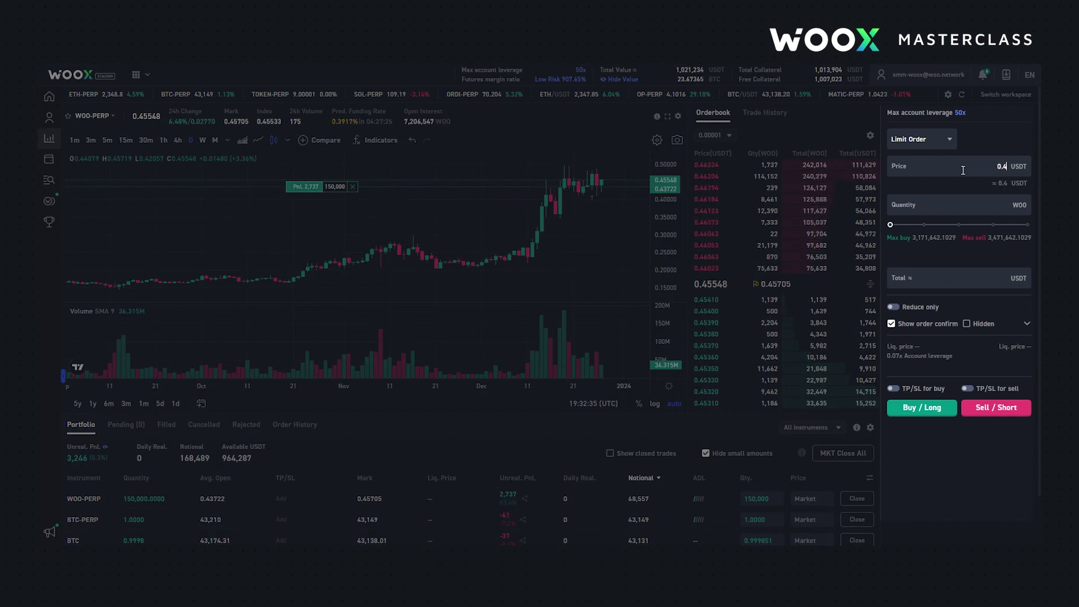
# - Place a WOO-PERP limit buy at 0.4 using 21% quantity (666,017 WOO)
pyautogui.click(919, 224)
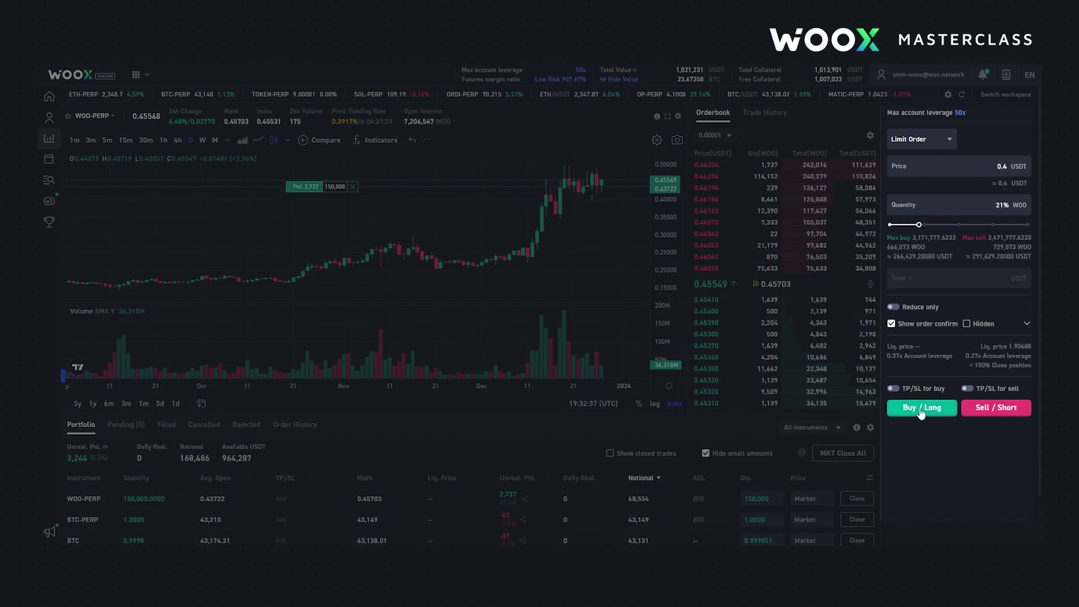
pyautogui.click(922, 407)
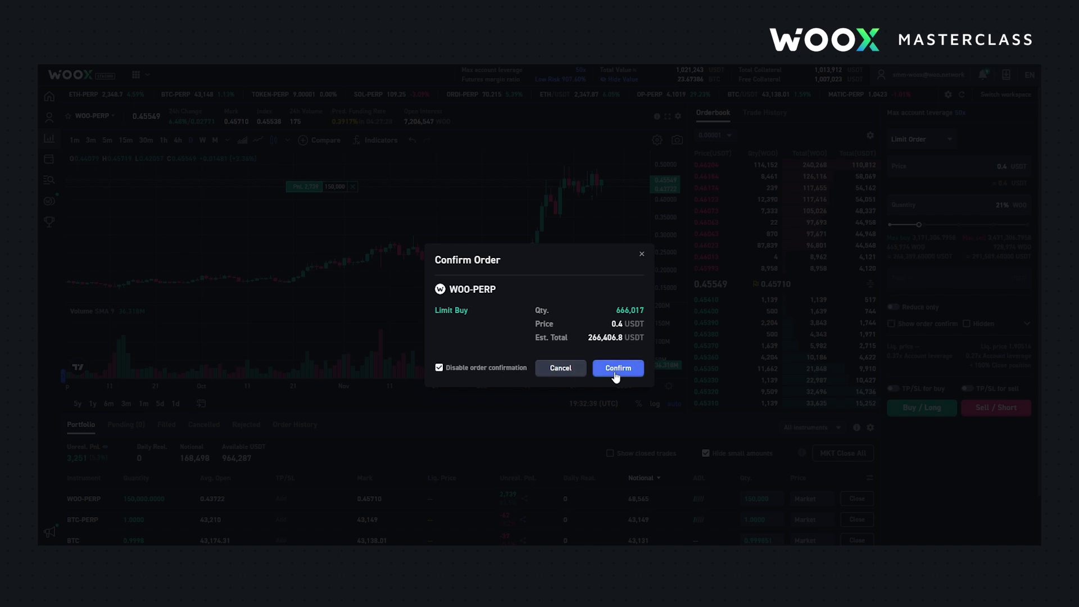
pyautogui.click(618, 368)
# - Check the new order under Pending, then return to the open positions list
pyautogui.scroll(-1, 444, 534)
pyautogui.scroll(-1, 429, 448)
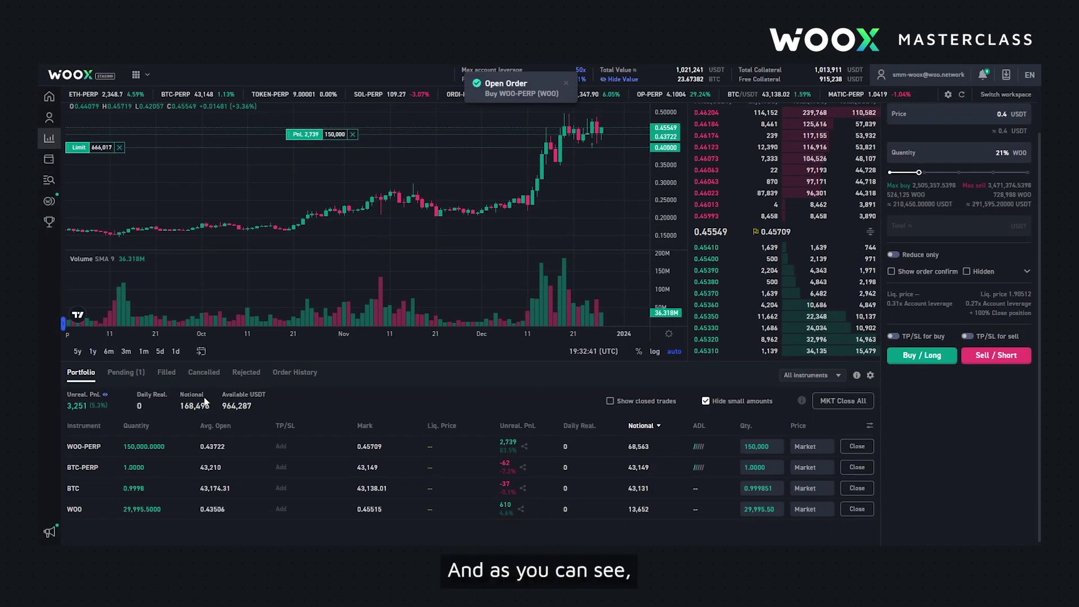
pyautogui.click(116, 381)
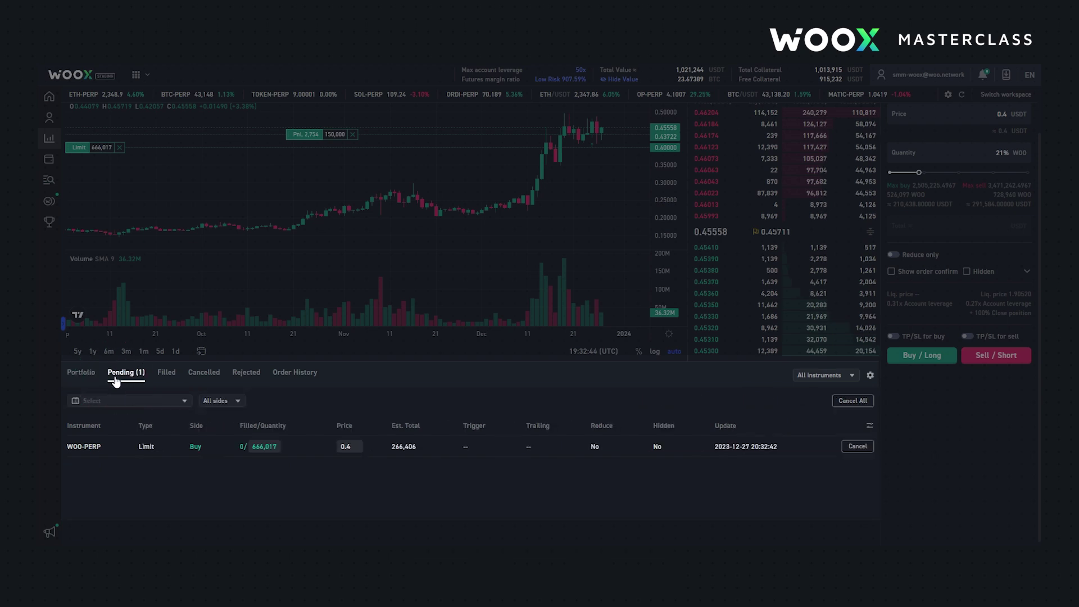
pyautogui.click(81, 374)
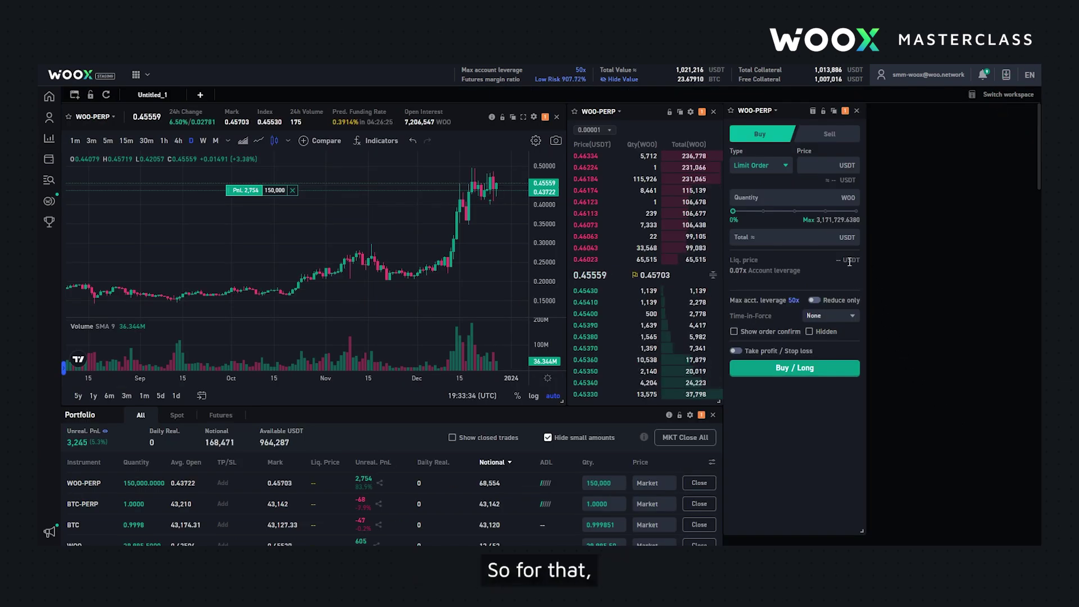
# - Place a 14% (443,967 WOO) limit buy at 0.4 with 0.5 take profit and 0.3 stop loss
pyautogui.click(826, 166)
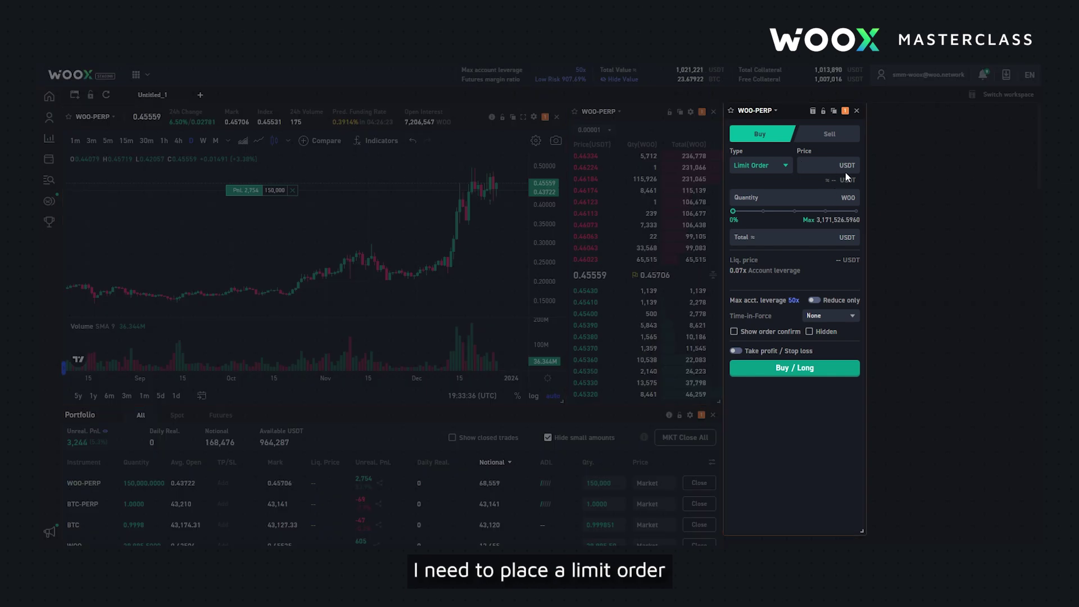
pyautogui.write('0')
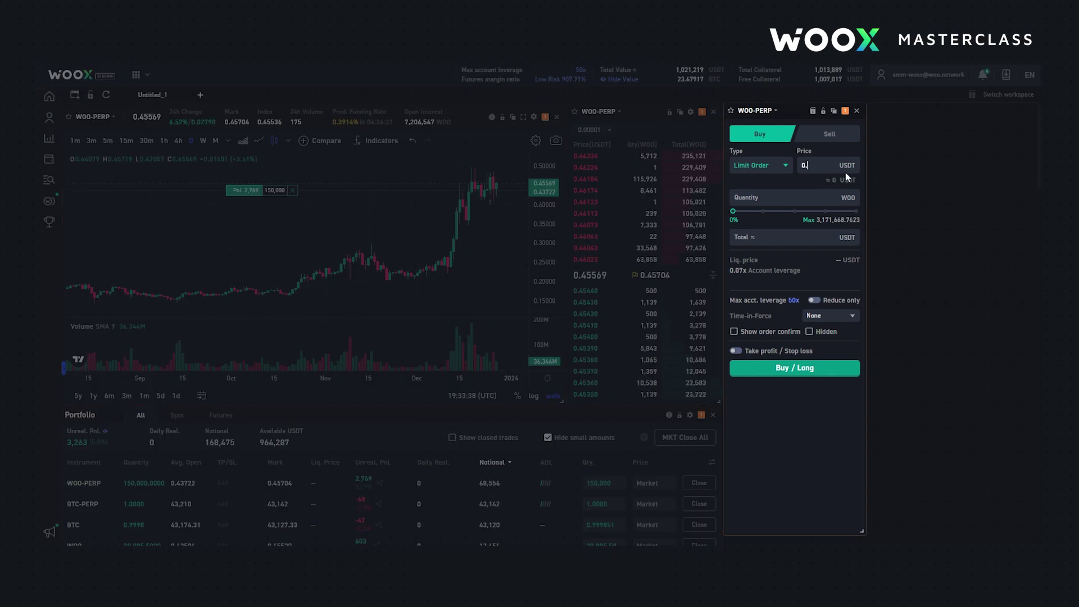
pyautogui.write('.4')
pyautogui.click(750, 211)
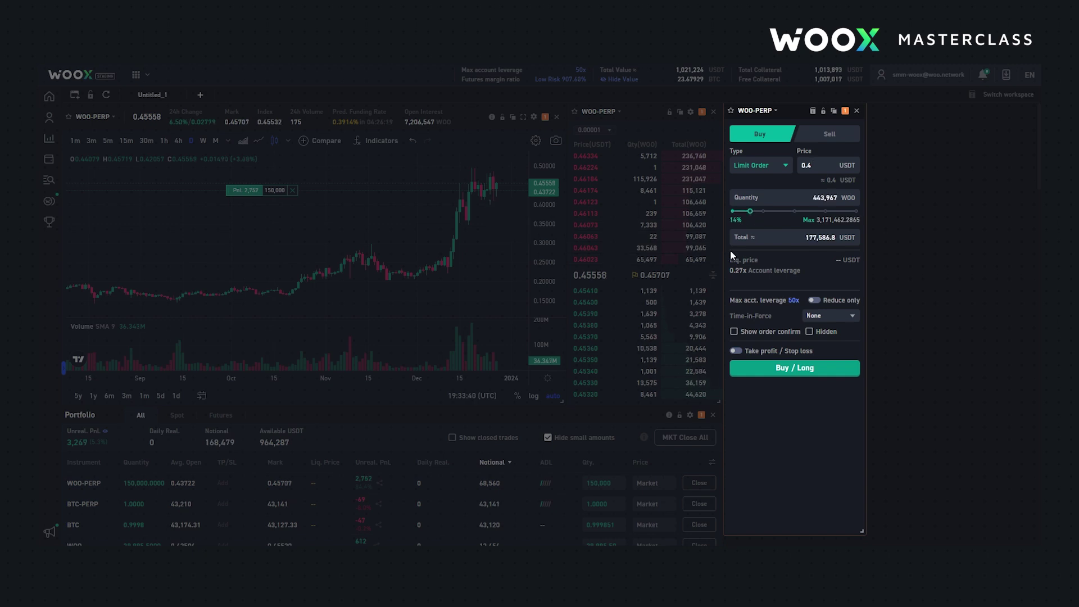
pyautogui.click(736, 352)
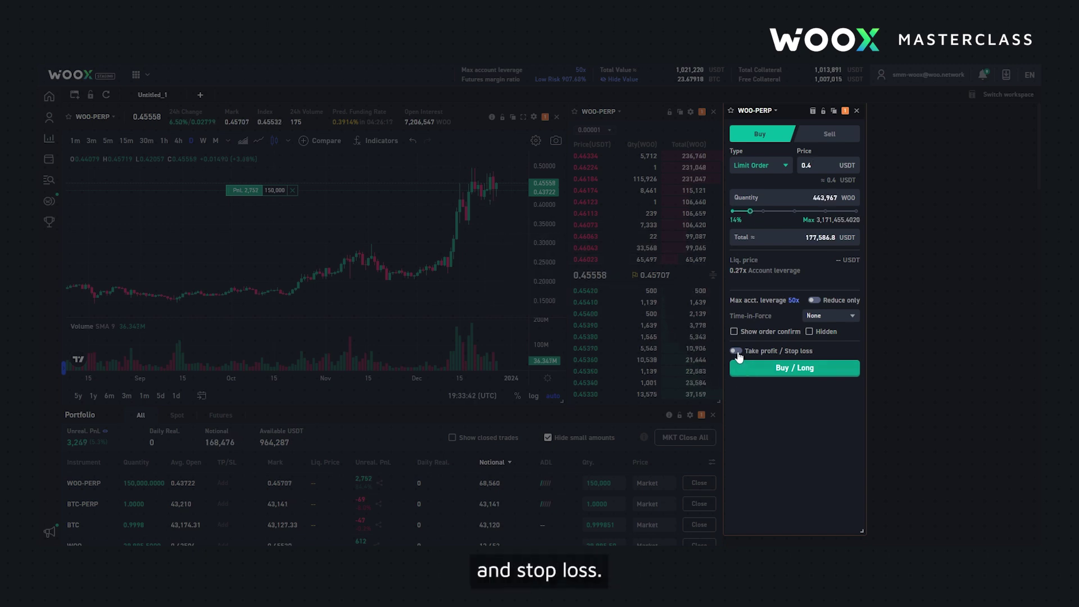
pyautogui.click(753, 396)
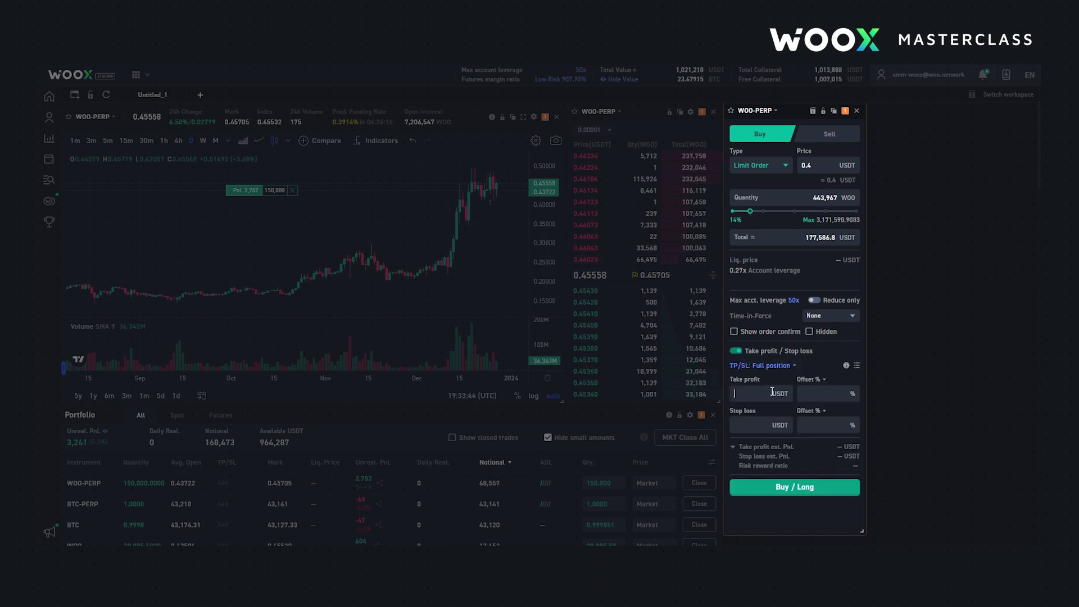
pyautogui.write('0.5')
pyautogui.click(779, 425)
pyautogui.write('0.')
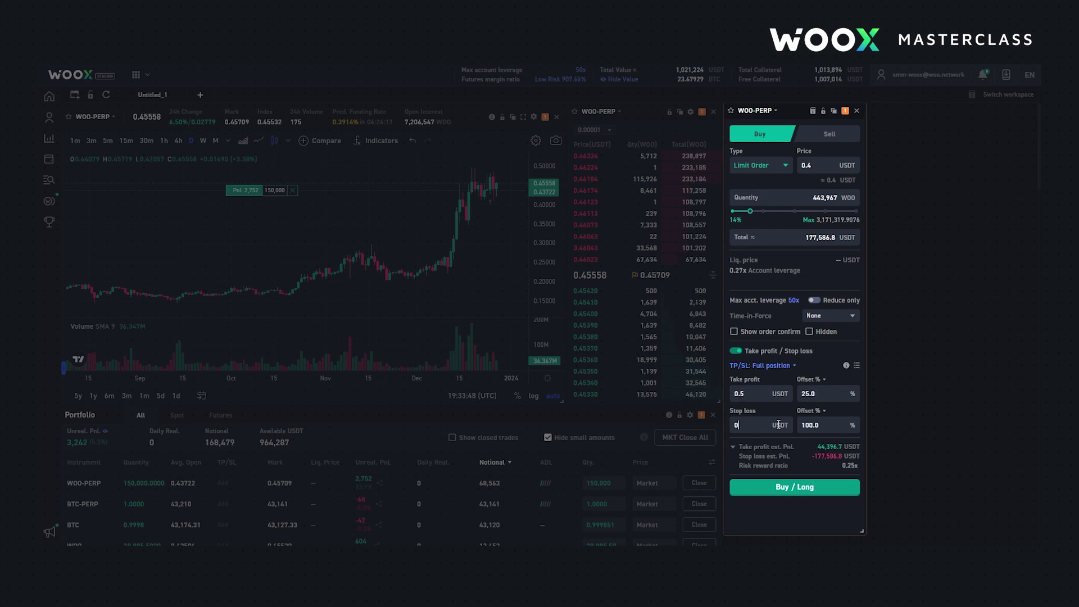
pyautogui.write('3')
pyautogui.click(809, 487)
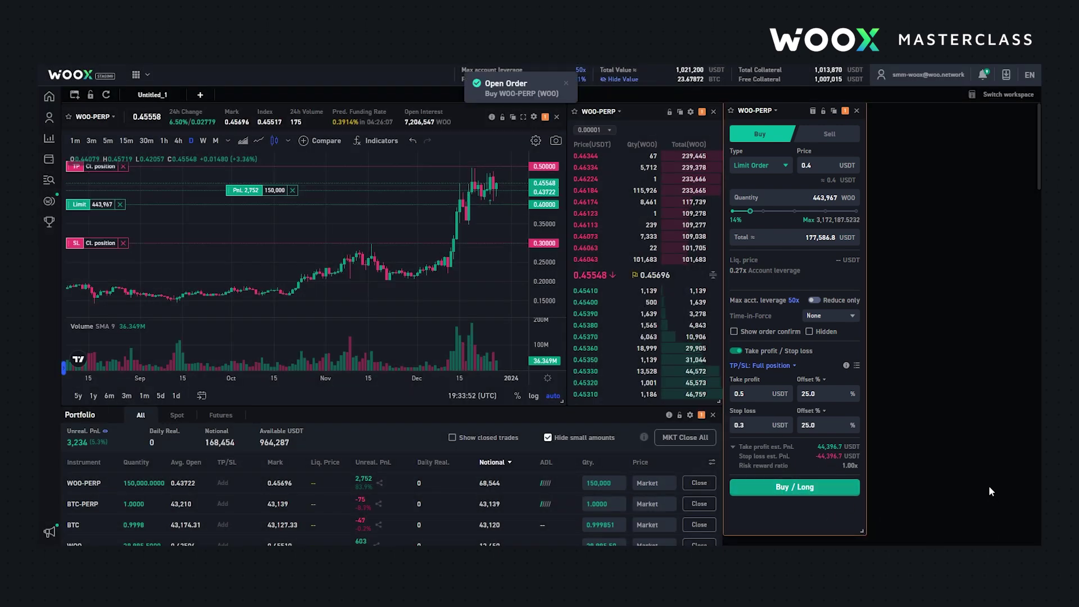
pyautogui.scroll(-5, 989, 484)
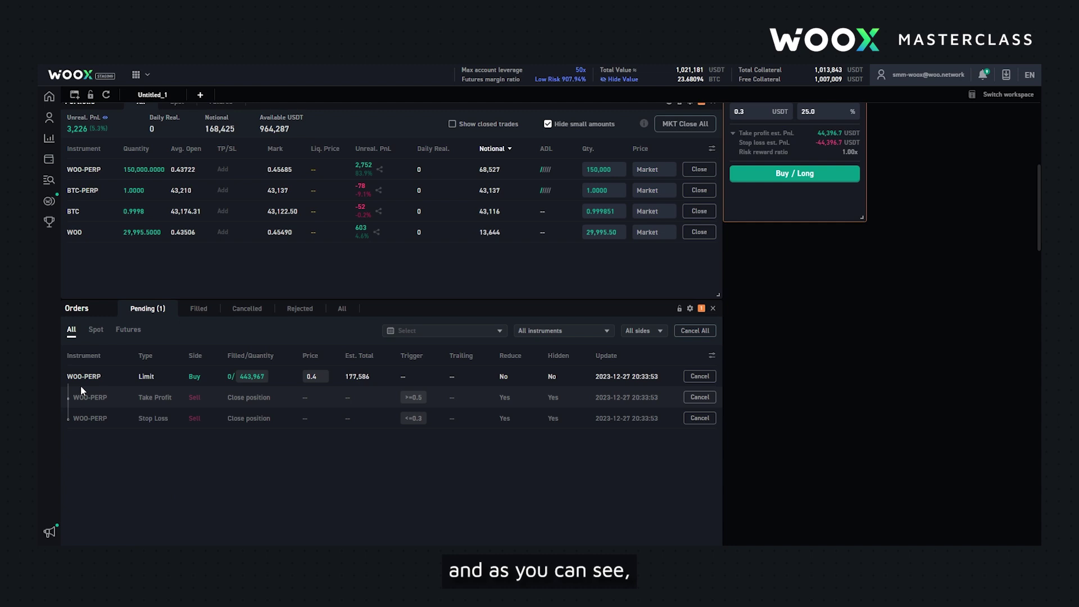
# - Show the WOO-PERP limit buy with its ≥0.5 take-profit and ≤0.3 stop-loss orders
pyautogui.click(69, 394)
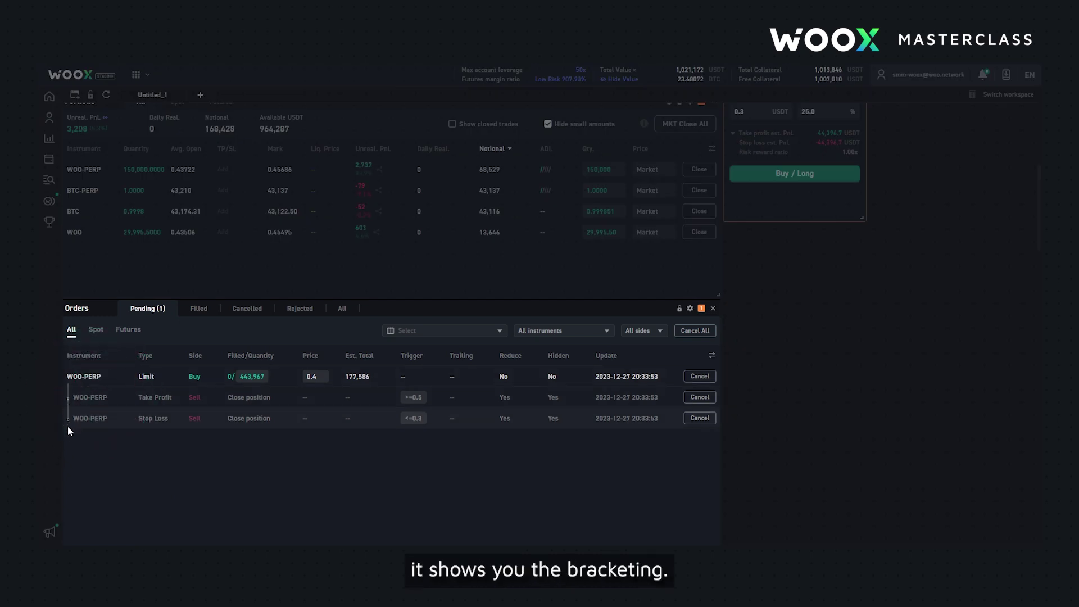